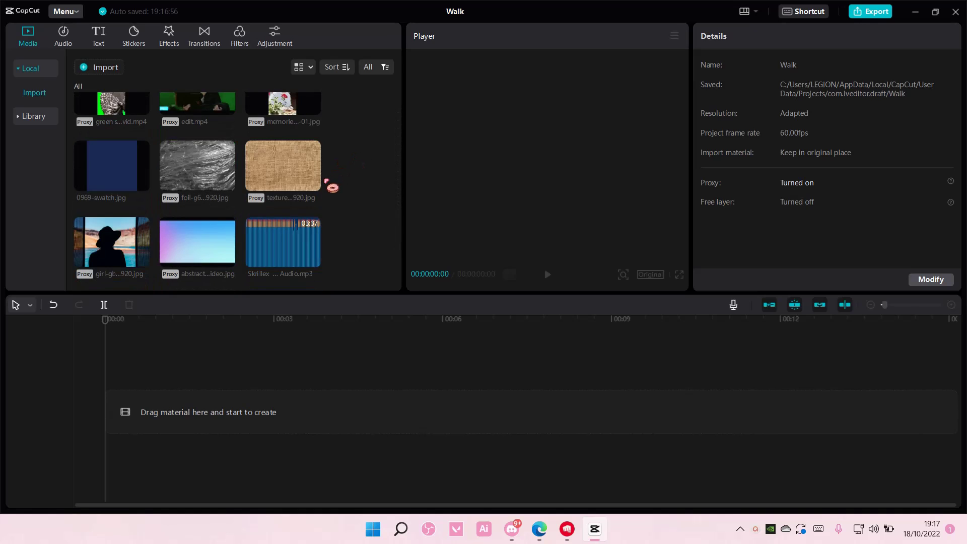
Step: Add the gradient image to the timeline with a halo blur effect from Effects > Basic above it
left_click(227, 261)
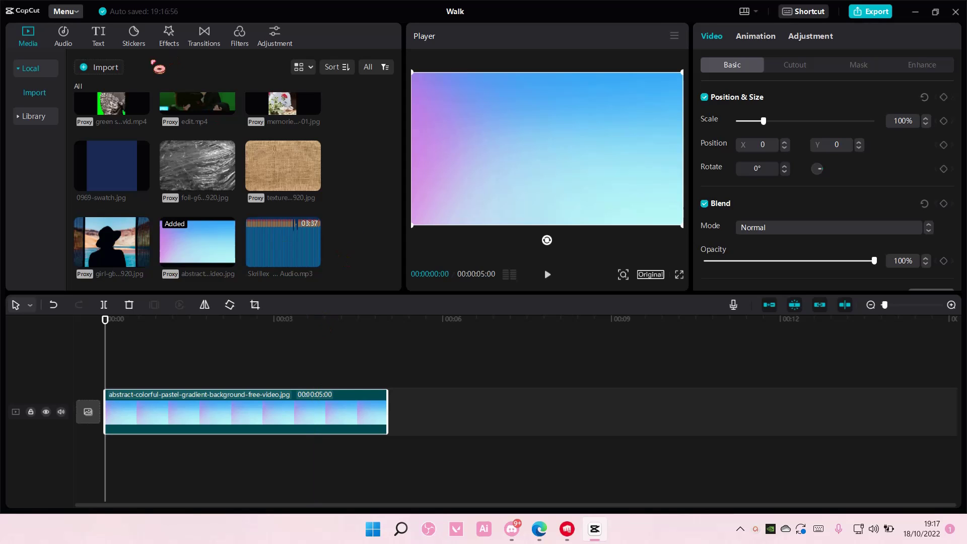
left_click(169, 37)
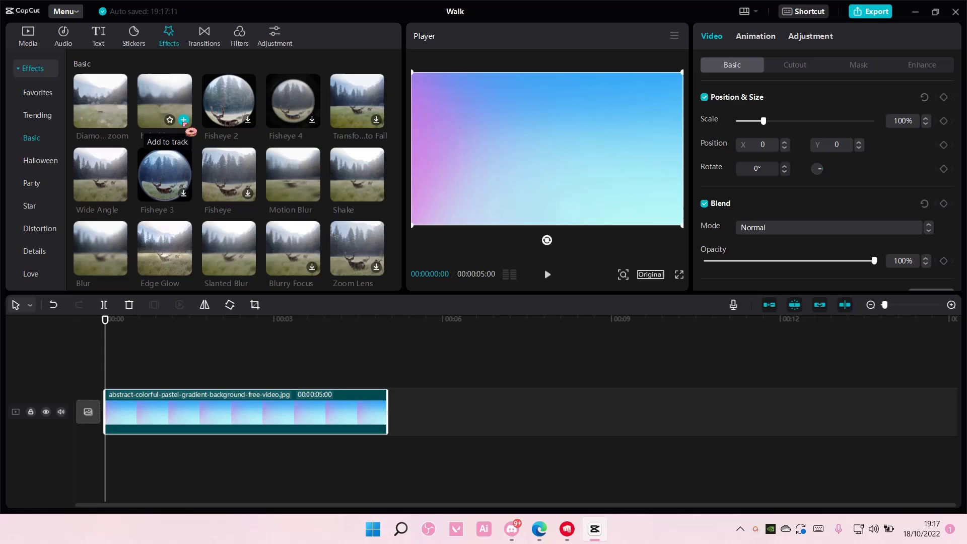
left_click(184, 120)
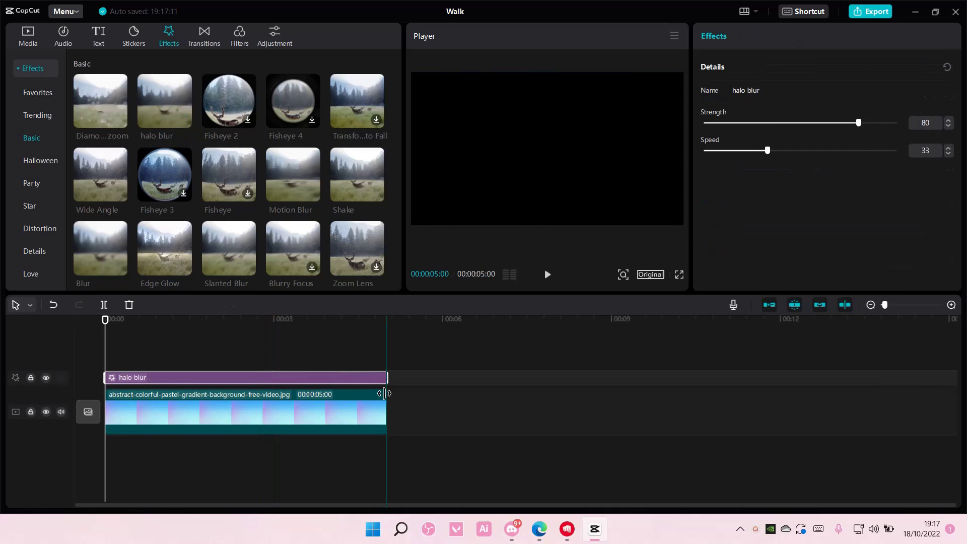
Step: Use Replace clip on the gradient clip and pick Thumbnail from Downloads as its replacement
left_click(320, 407)
right_click(320, 412)
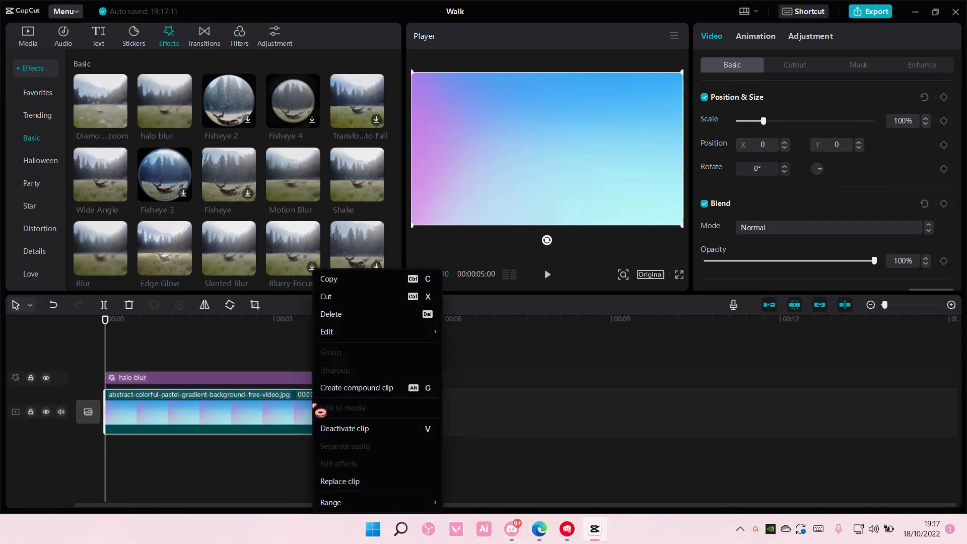
left_click(361, 487)
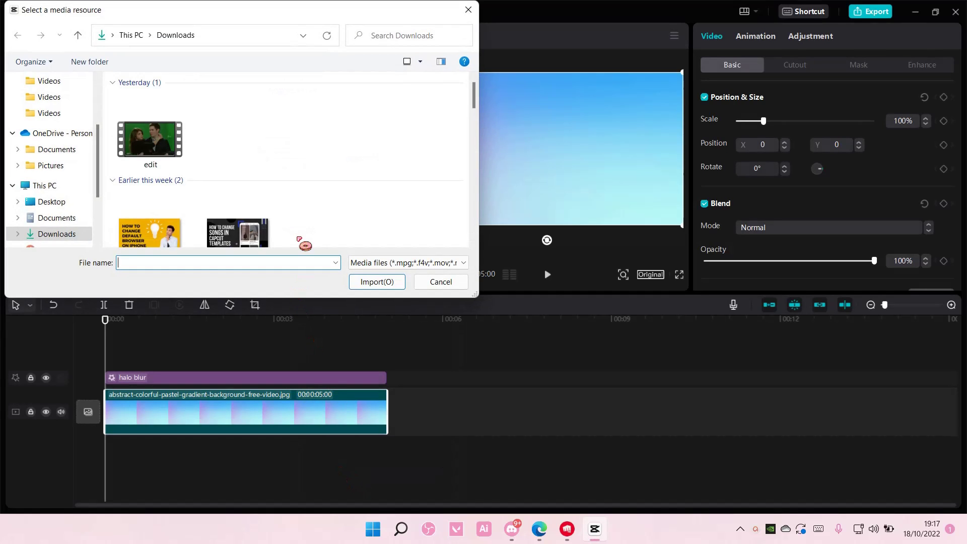
left_click(269, 235)
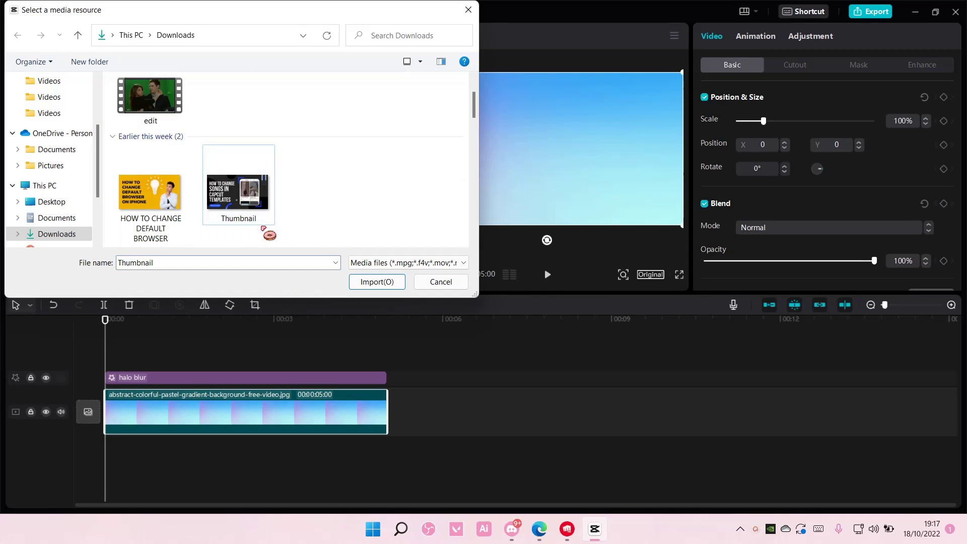
double_click(270, 227)
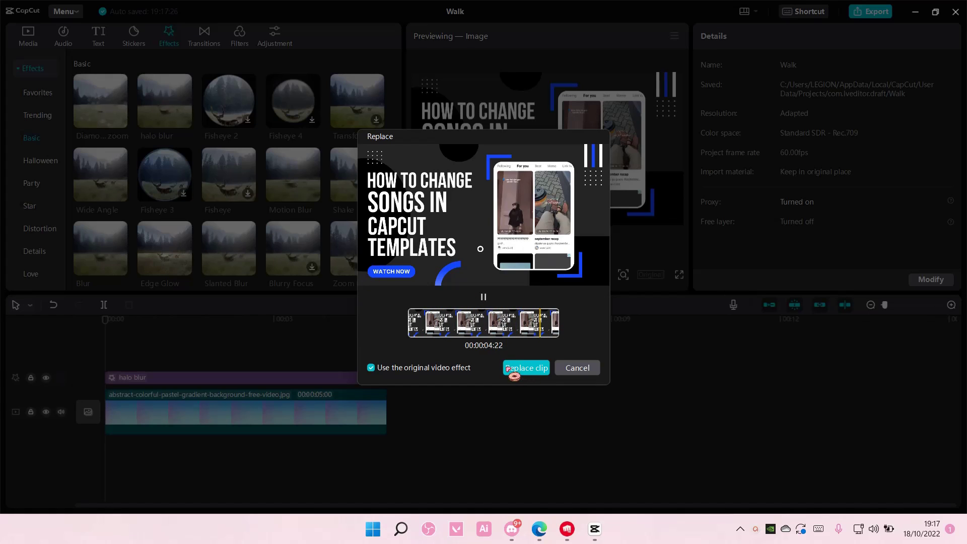
Step: Confirm the swap so Thumbnail.png sits five seconds long beneath the halo blur effect
left_click(527, 368)
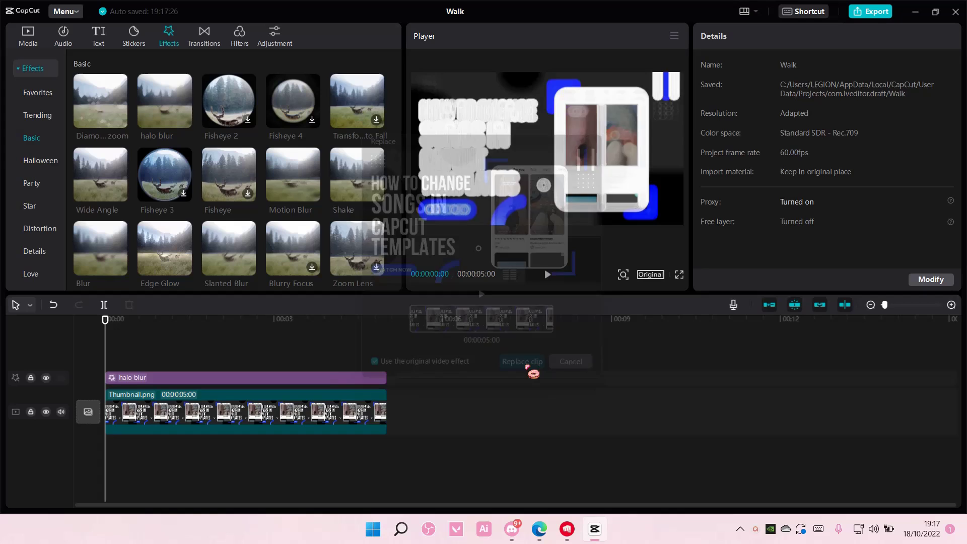